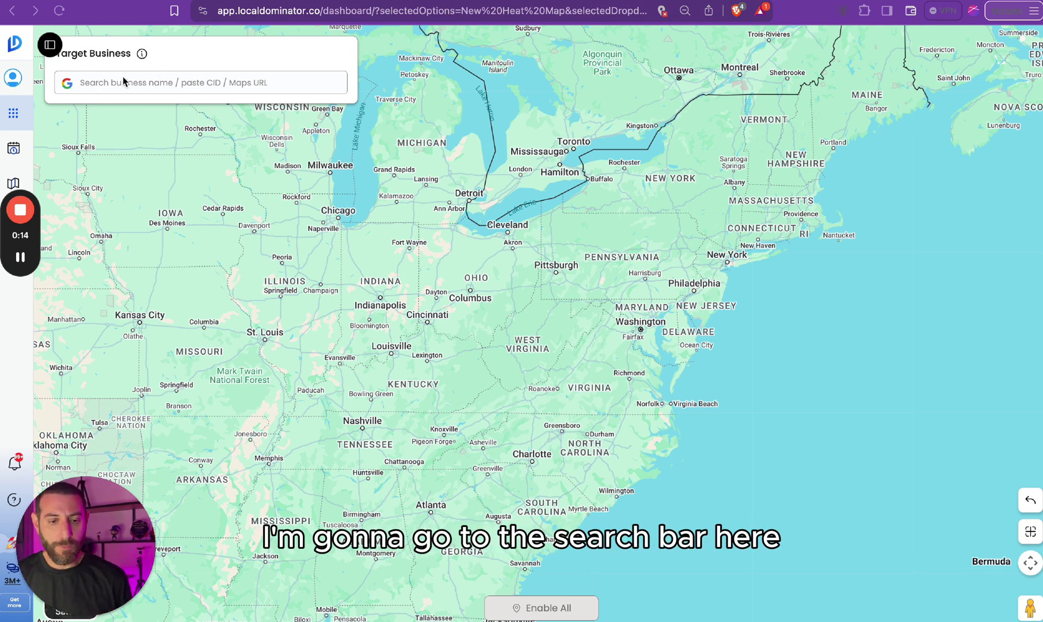
# - Search 'clock work pizza' and select the Clockwork Pizza on South Rural Road, Tempe, AZ
pyautogui.click(145, 84)
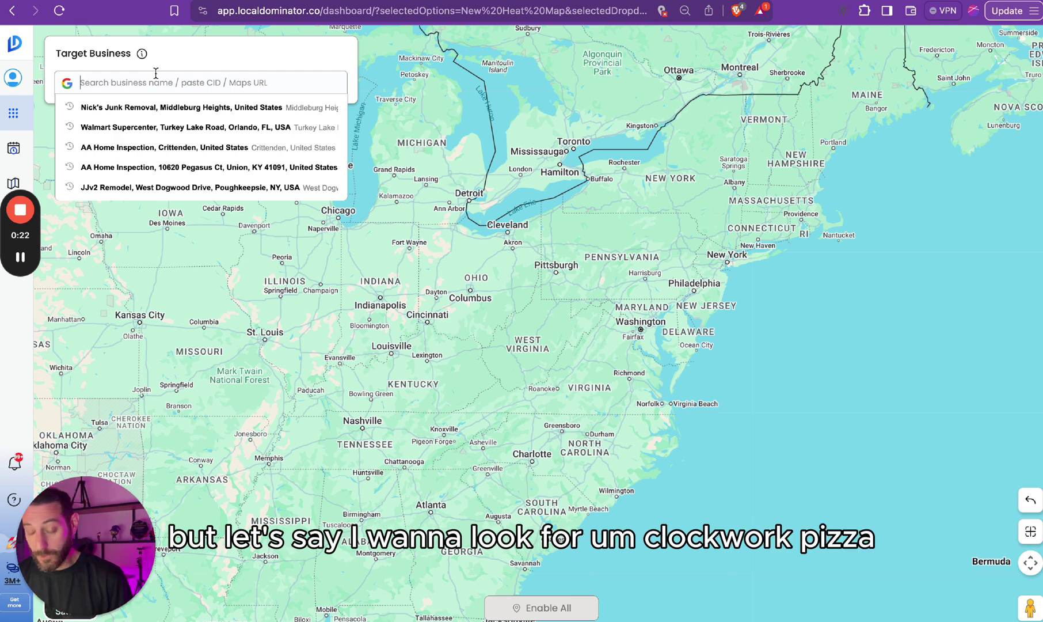
pyautogui.write('בךםבל')
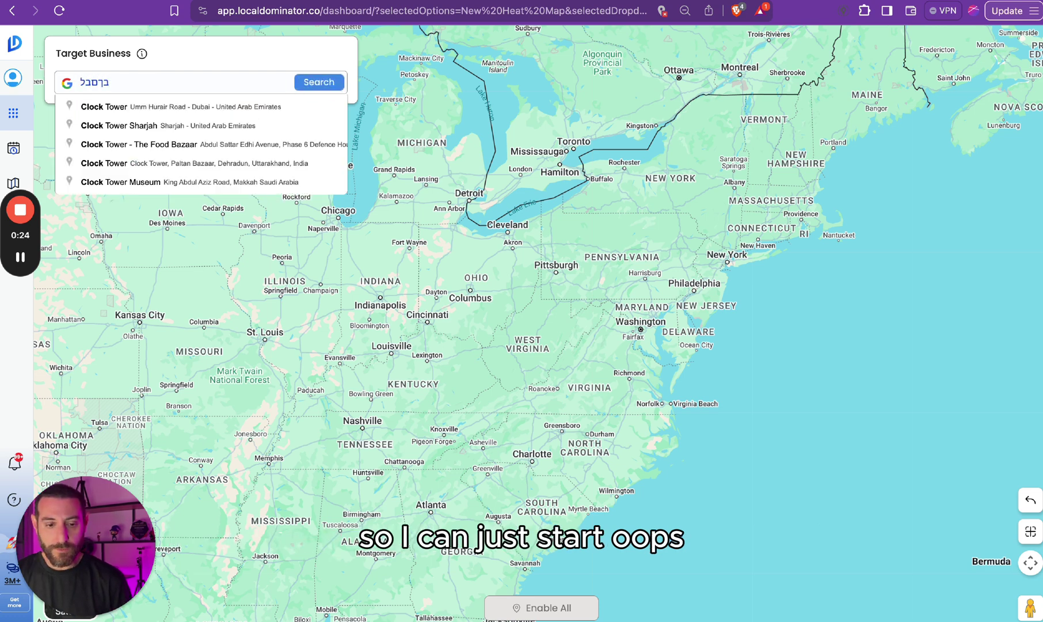
pyautogui.press('BackSpace')
pyautogui.press('BackSpace')
pyautogui.press('BackSpace')
pyautogui.press('BackSpace')
pyautogui.press('BackSpace')
pyautogui.hotkey('ctrl', 'space')
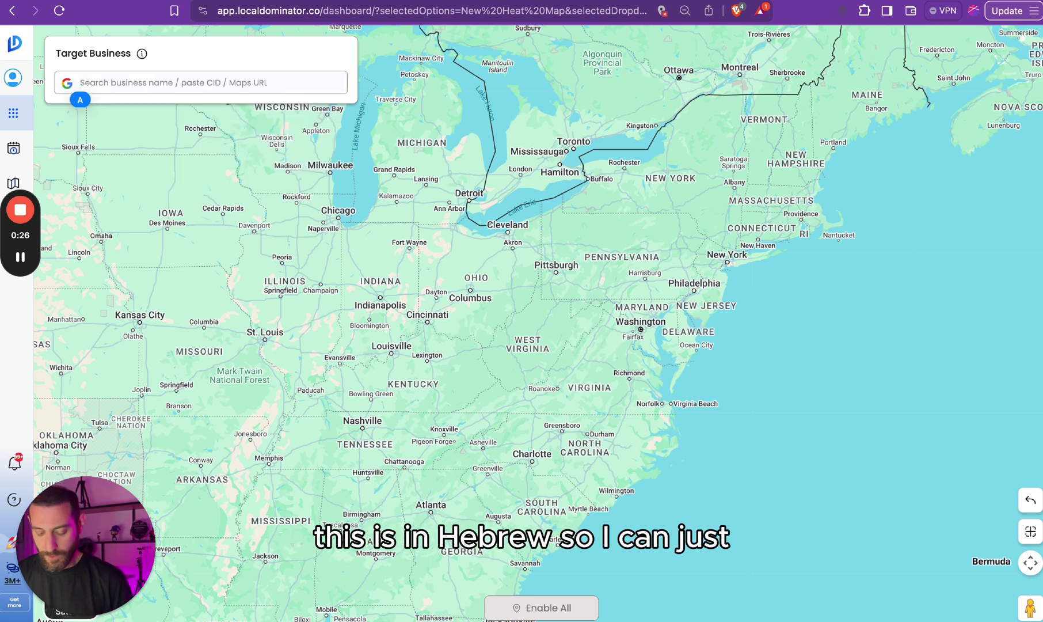
pyautogui.write('clock')
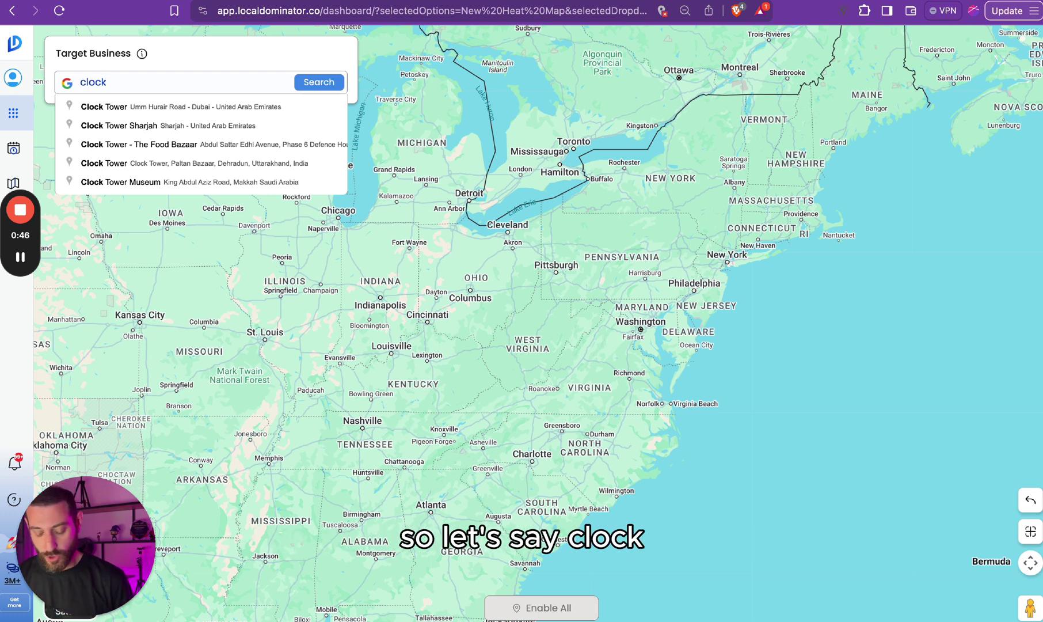
pyautogui.write('w')
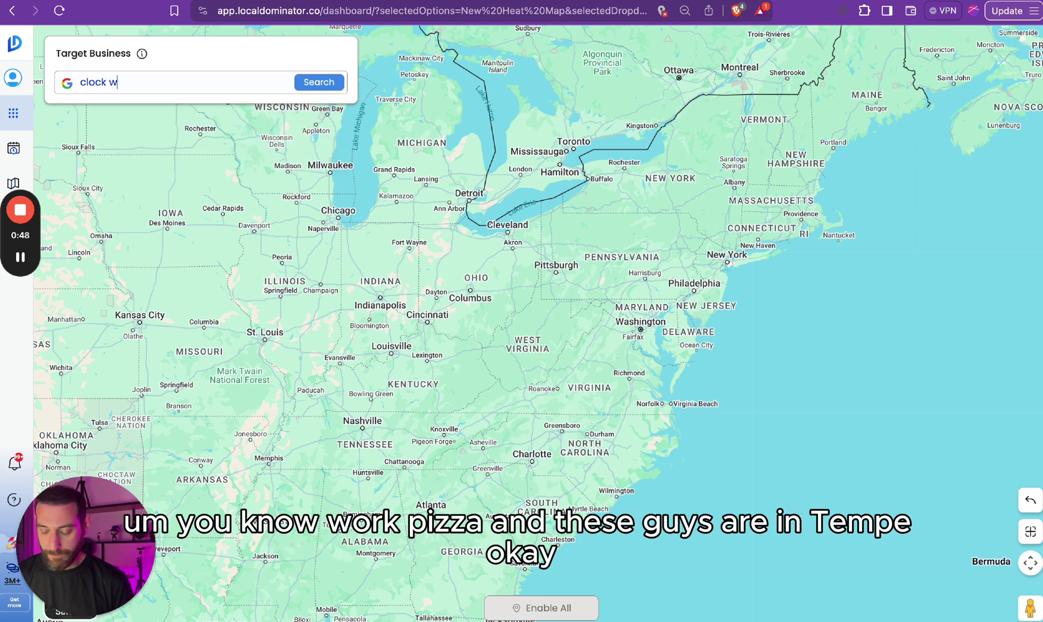
pyautogui.write('ork pizza')
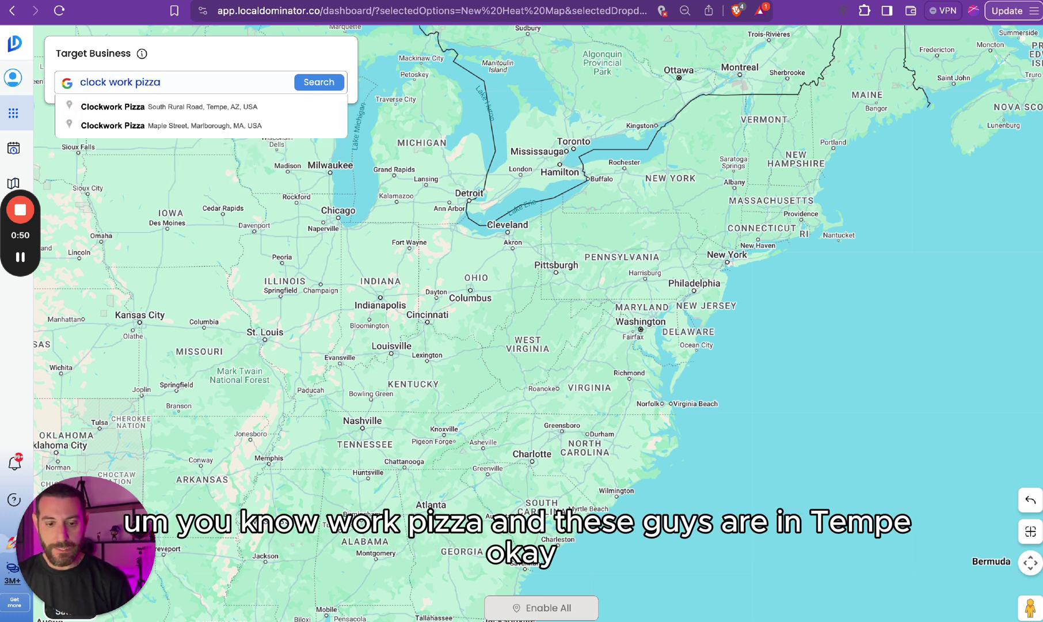
pyautogui.click(135, 109)
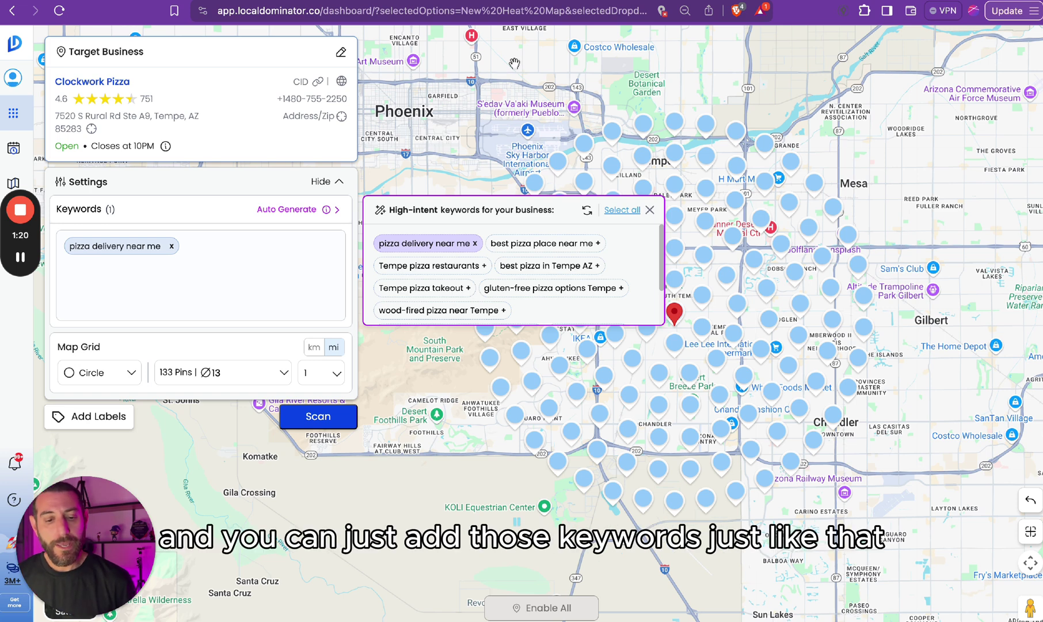
# - Add the suggested keywords Tempe pizza restaurants, best pizza place near me and best pizza in Tempe AZ
pyautogui.click(405, 265)
pyautogui.click(576, 251)
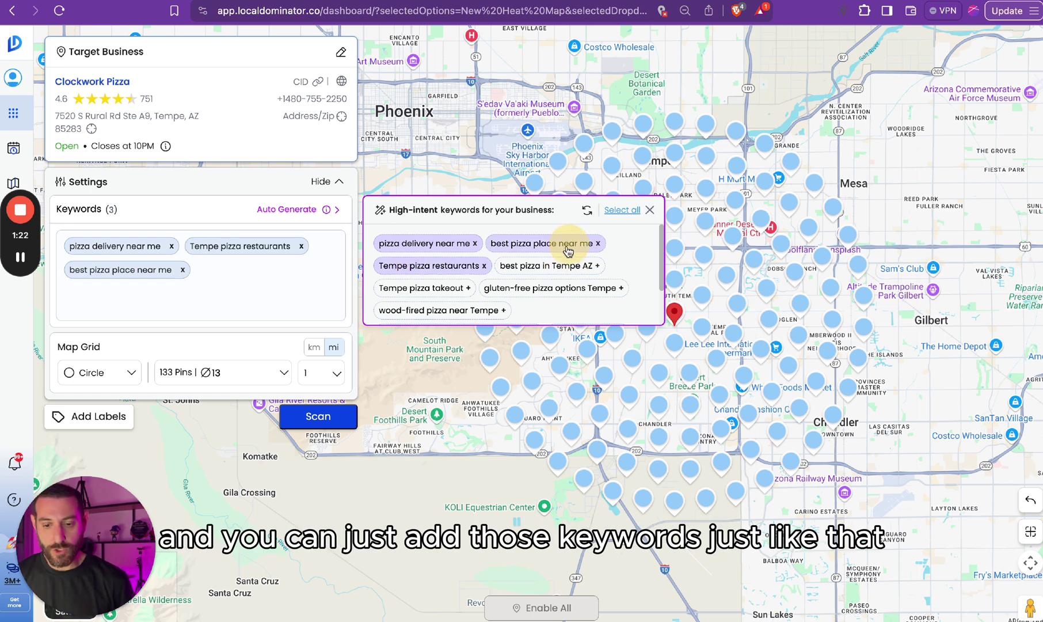
pyautogui.click(550, 266)
# - Start a custom keyword 'Pizza with olive', then erase it again
pyautogui.click(242, 295)
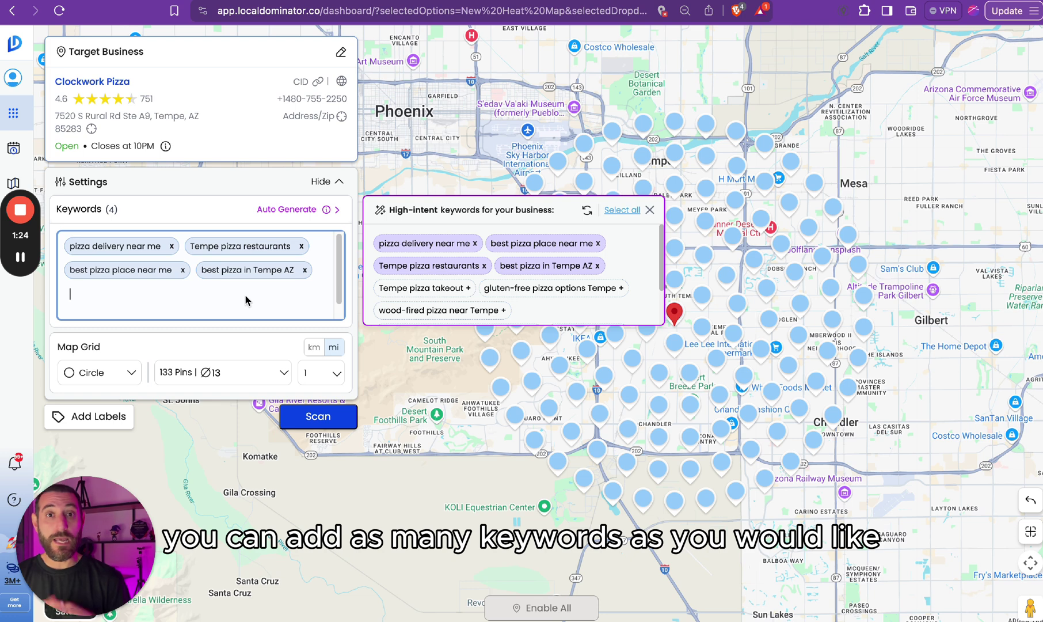
pyautogui.write('Pizza')
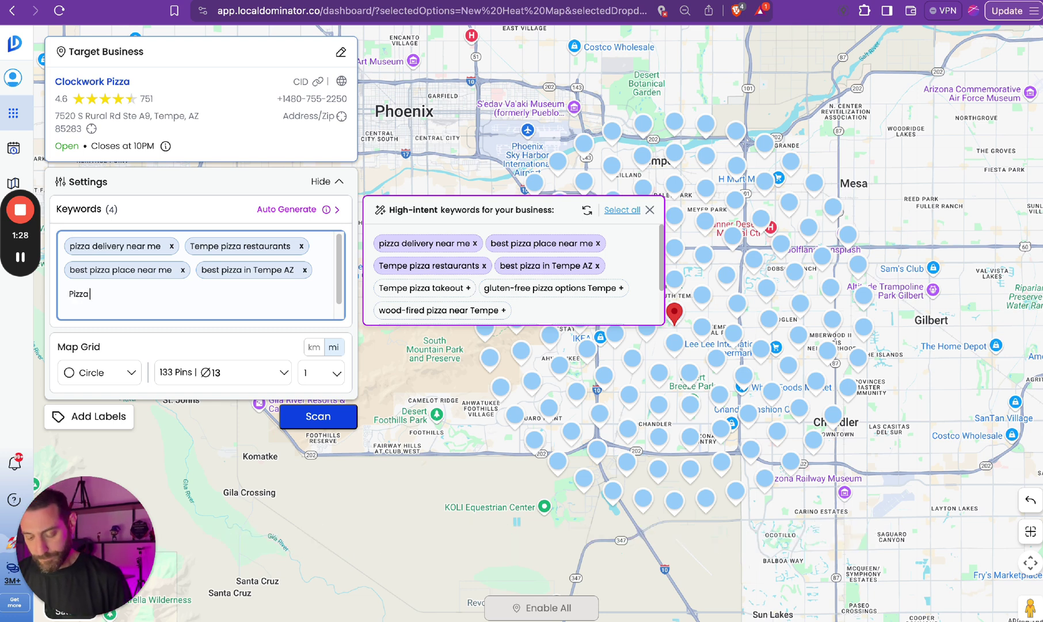
pyautogui.write(' with ')
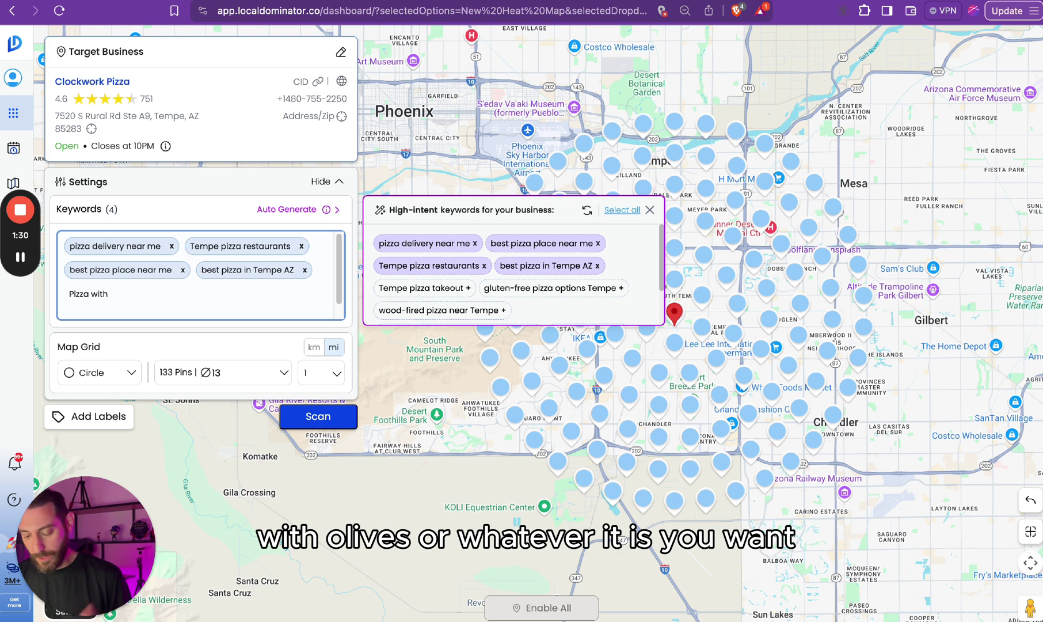
pyautogui.write('olive')
pyautogui.press('BackSpace')
pyautogui.press('BackSpace')
pyautogui.press('BackSpace')
pyautogui.press('BackSpace')
pyautogui.press('BackSpace')
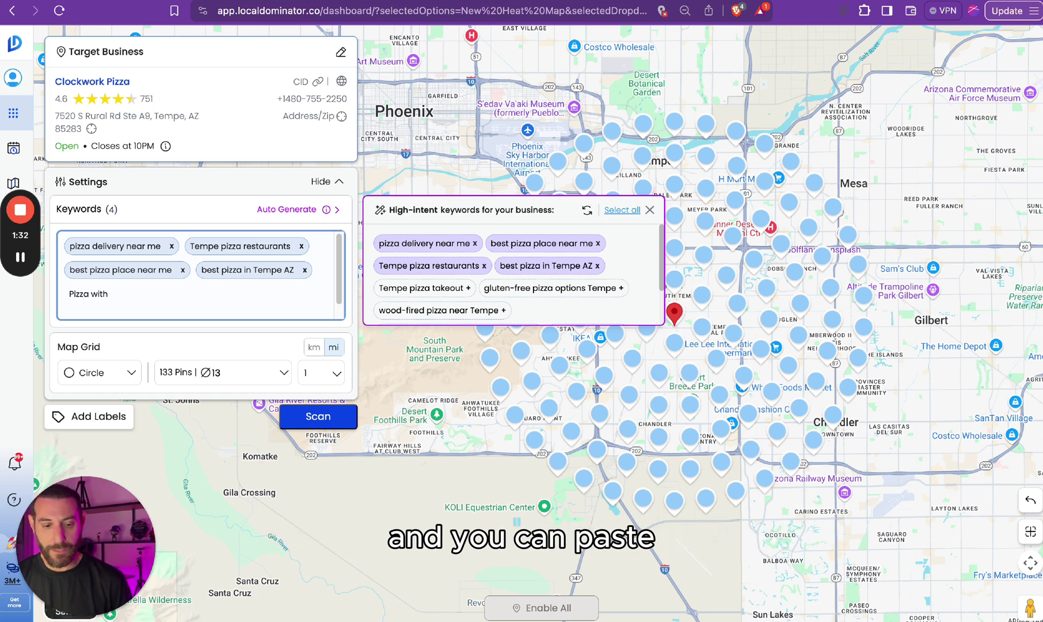
pyautogui.press('BackSpace')
pyautogui.press('BackSpace')
pyautogui.press('BackSpace')
pyautogui.press('BackSpace')
pyautogui.press('BackSpace')
pyautogui.press('BackSpace')
pyautogui.press('BackSpace')
pyautogui.press('BackSpace')
pyautogui.press('BackSpace')
pyautogui.press('BackSpace')
pyautogui.press('BackSpace')
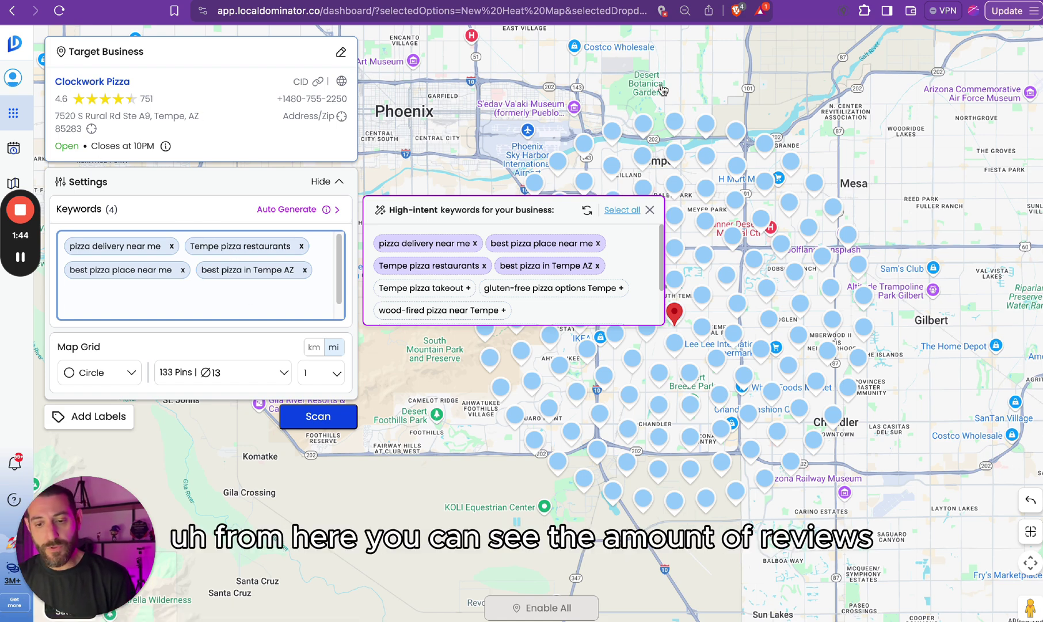
# - Exclude three northern grid points near the airport, then re-enable all excluded points
pyautogui.moveTo(583, 164); pyautogui.dragTo(668, 171)
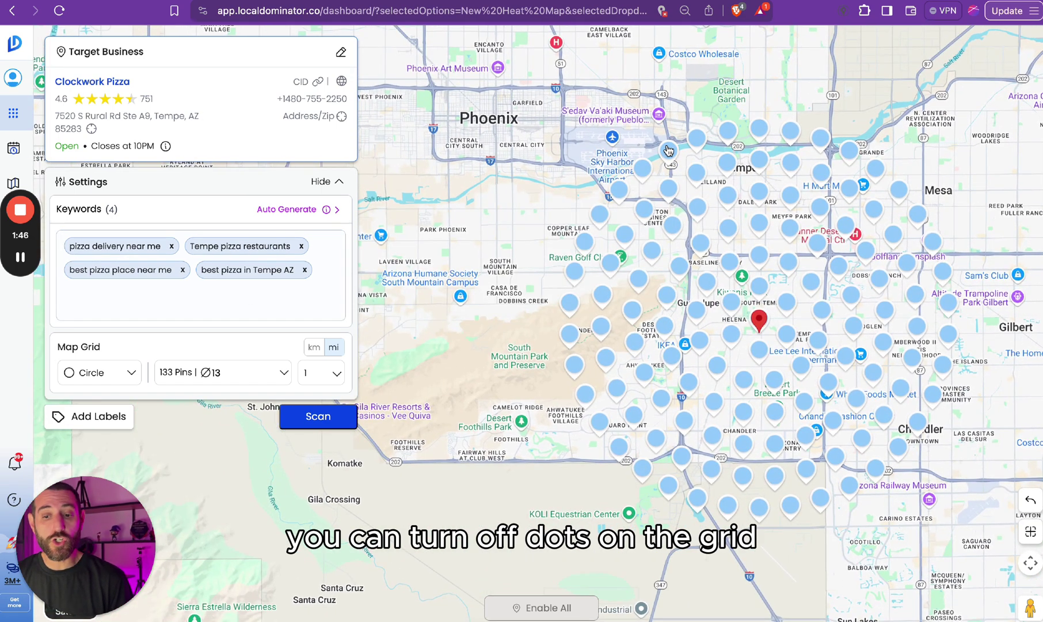
pyautogui.click(668, 151)
pyautogui.click(642, 168)
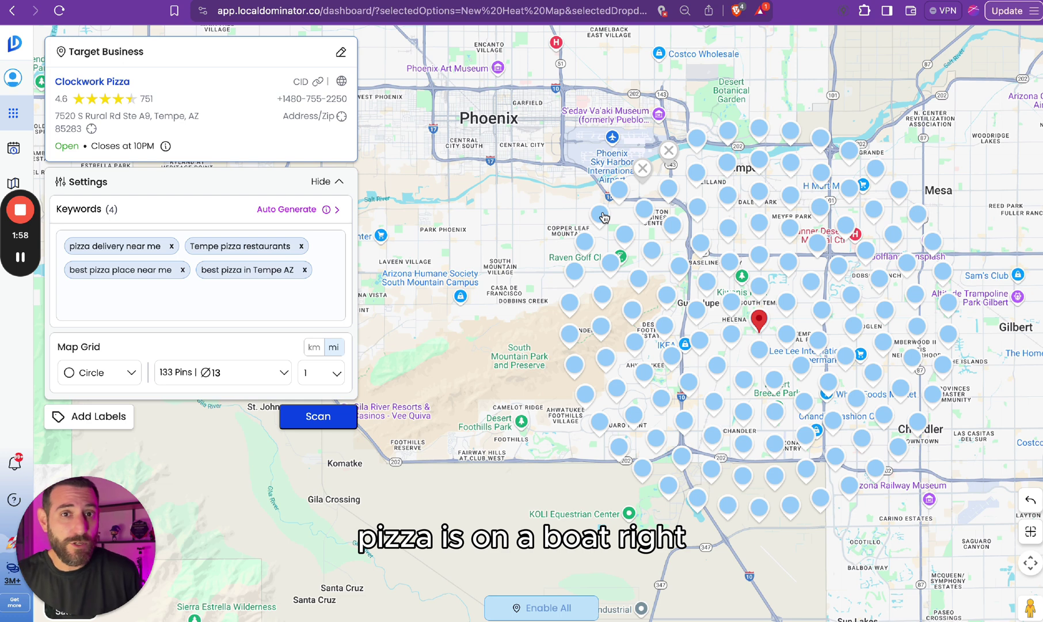
pyautogui.click(618, 188)
pyautogui.click(559, 608)
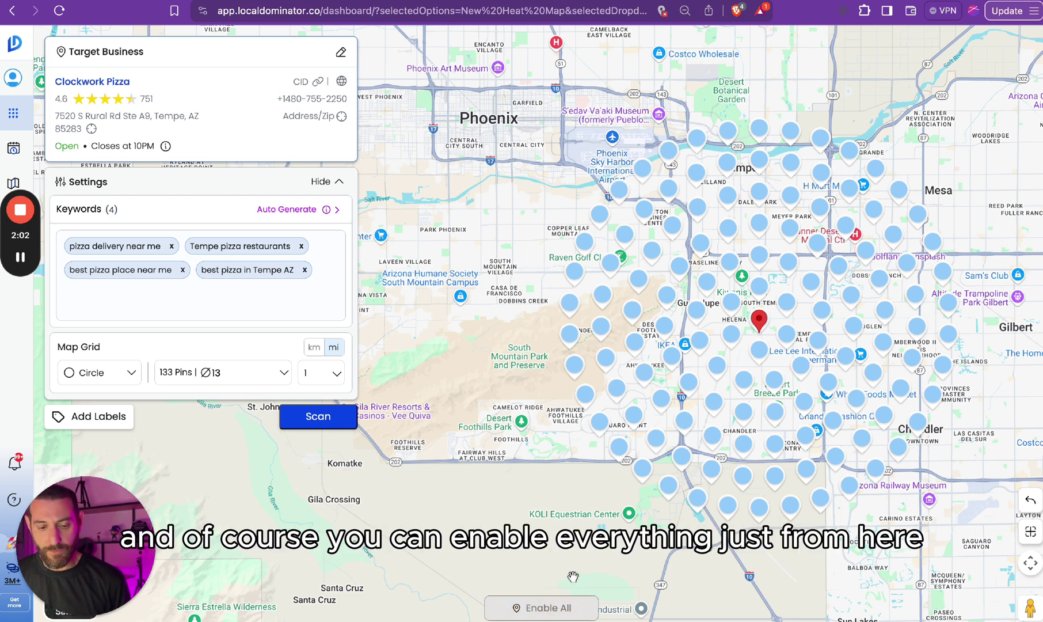
# - Move the pin grid over Mesa and Gilbert, then re-centre it on Clockwork Pizza
pyautogui.moveTo(955, 497); pyautogui.dragTo(647, 526)
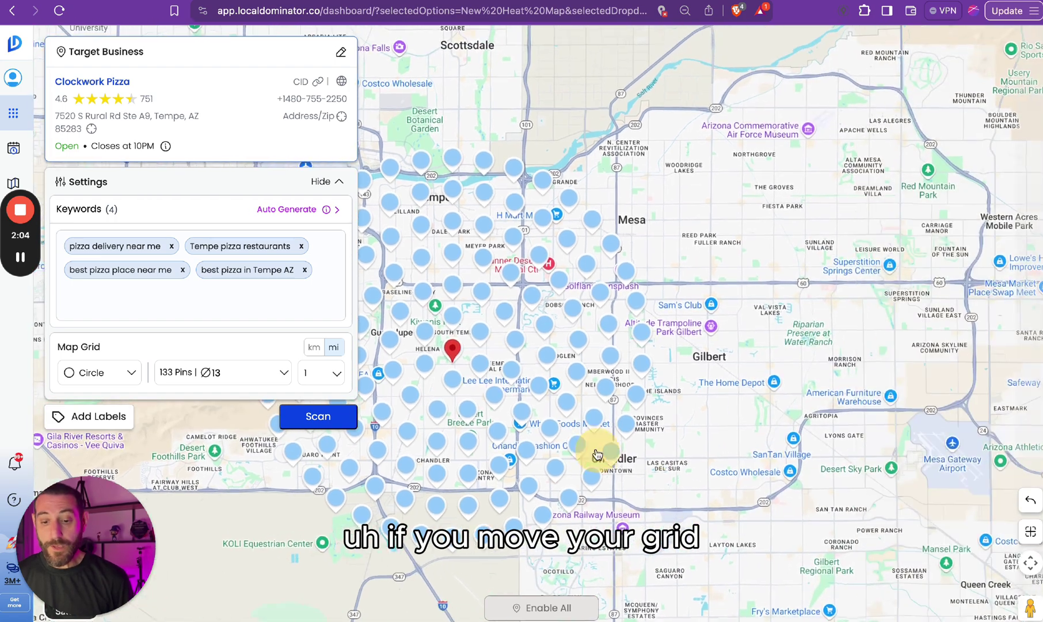
pyautogui.moveTo(574, 387); pyautogui.dragTo(842, 322)
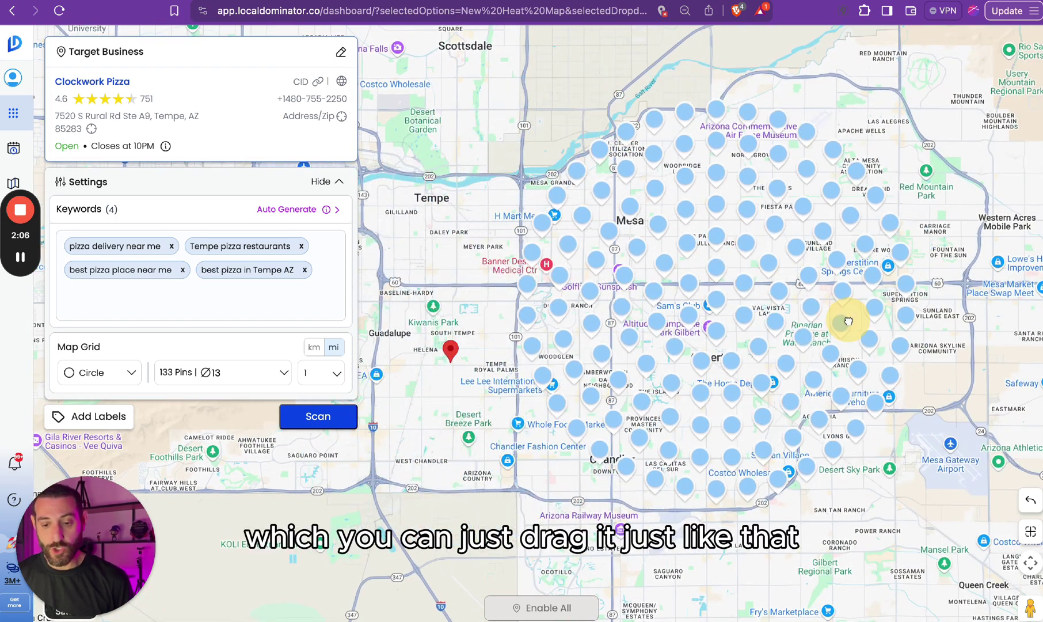
pyautogui.click(1030, 500)
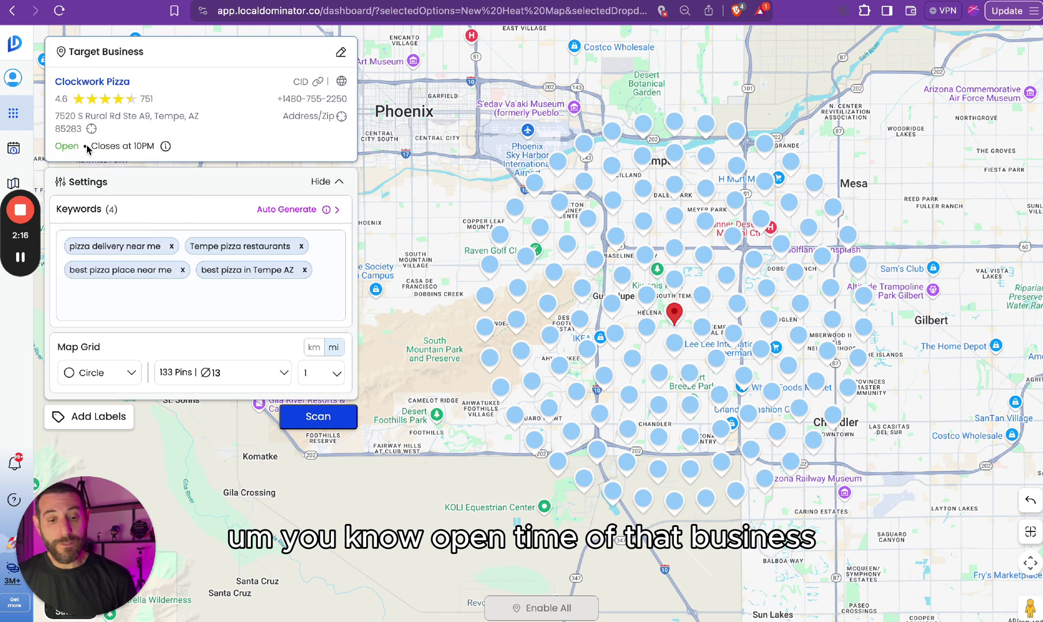
pyautogui.moveTo(127, 149)
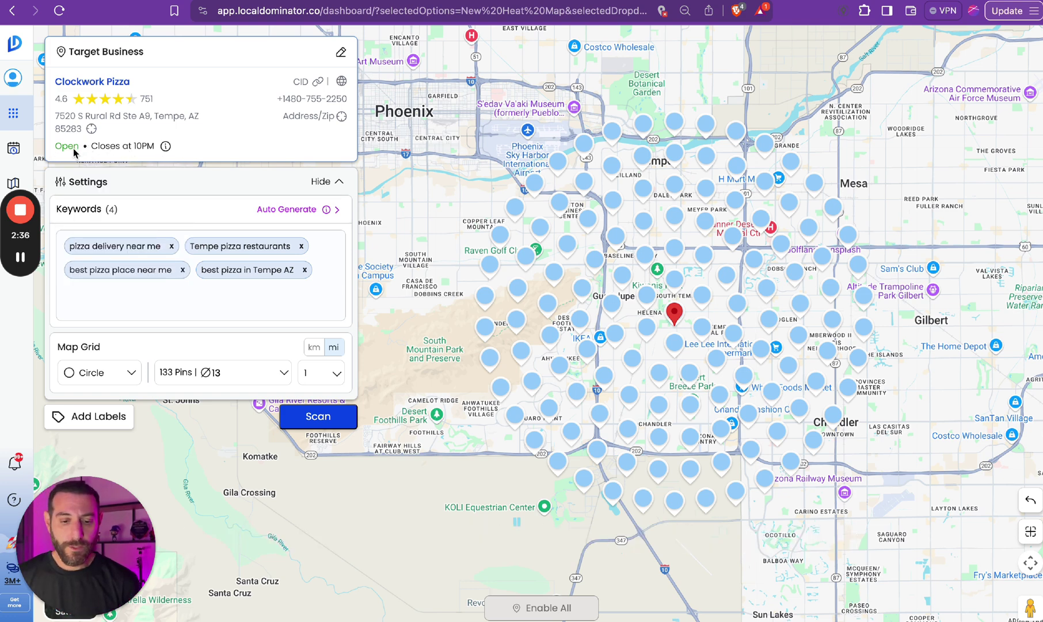
pyautogui.click(113, 372)
pyautogui.click(110, 412)
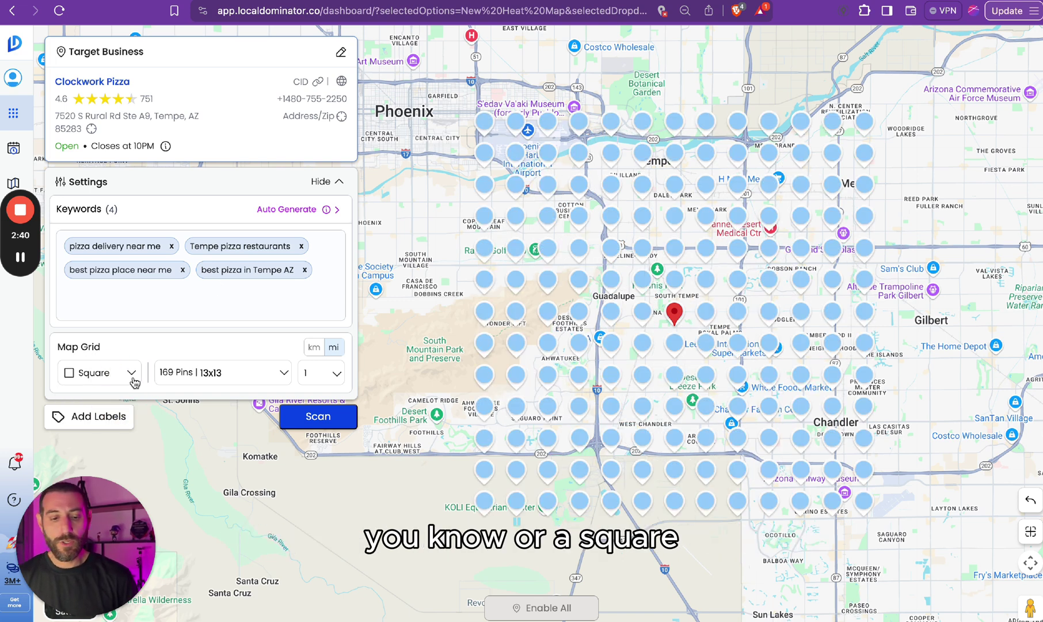
pyautogui.click(117, 372)
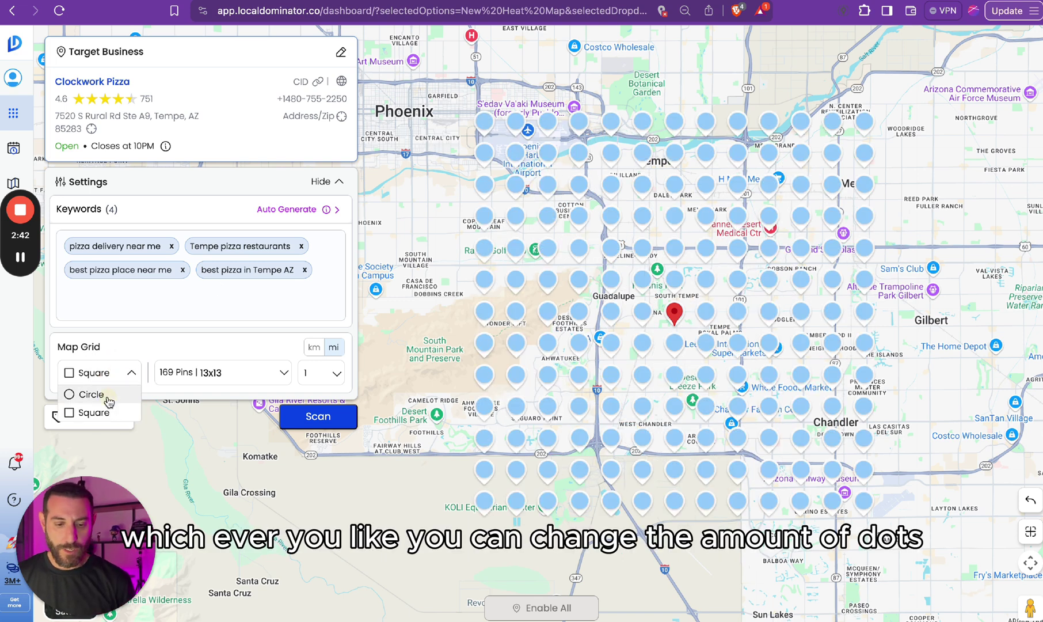
pyautogui.click(103, 395)
pyautogui.click(252, 375)
pyautogui.click(207, 397)
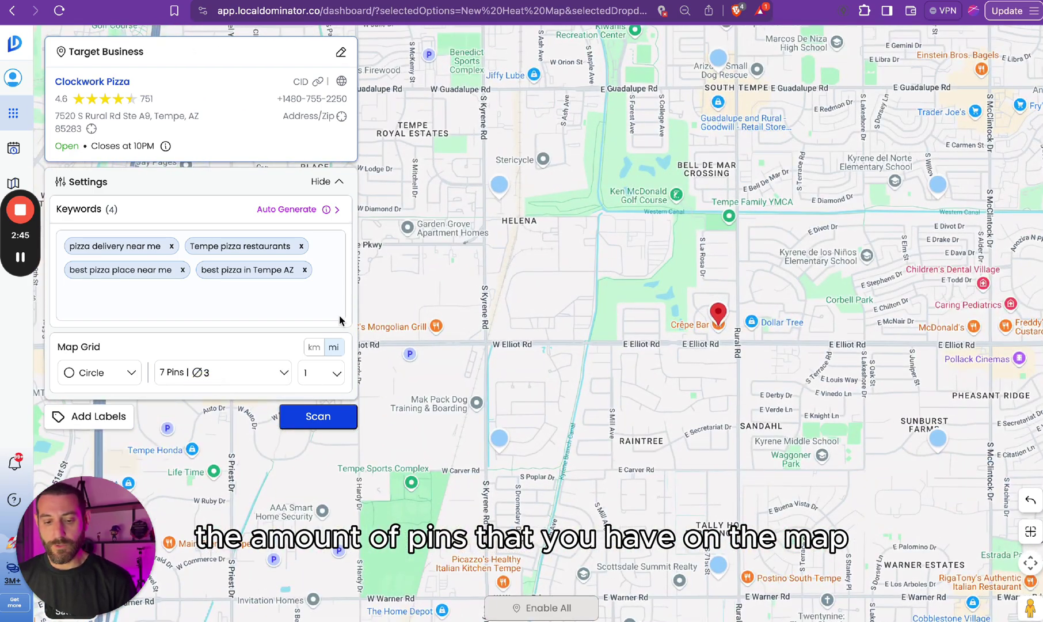
pyautogui.click(216, 374)
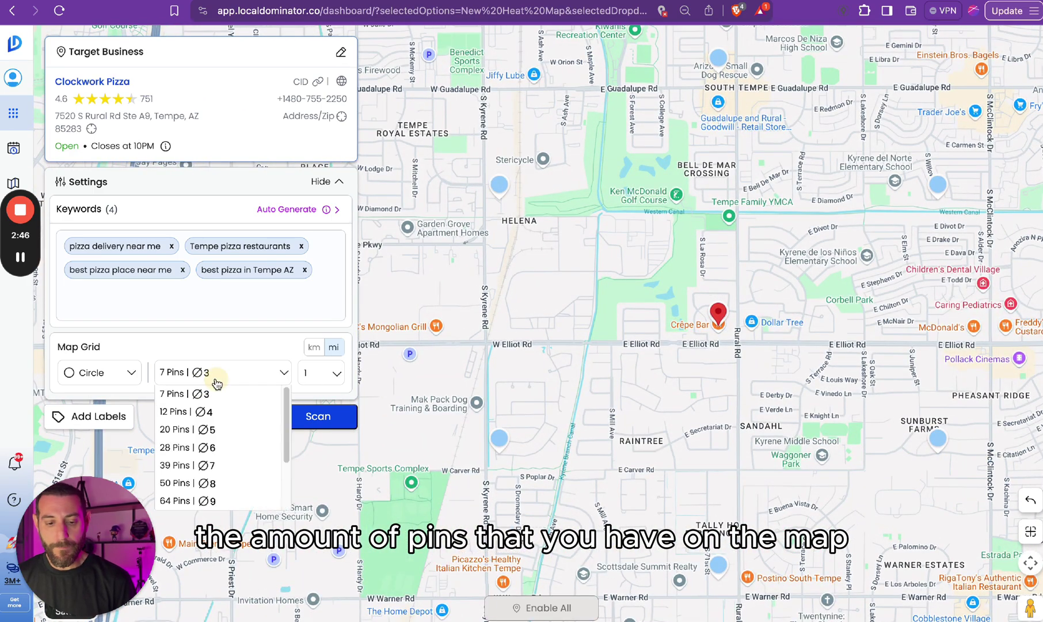
pyautogui.click(227, 481)
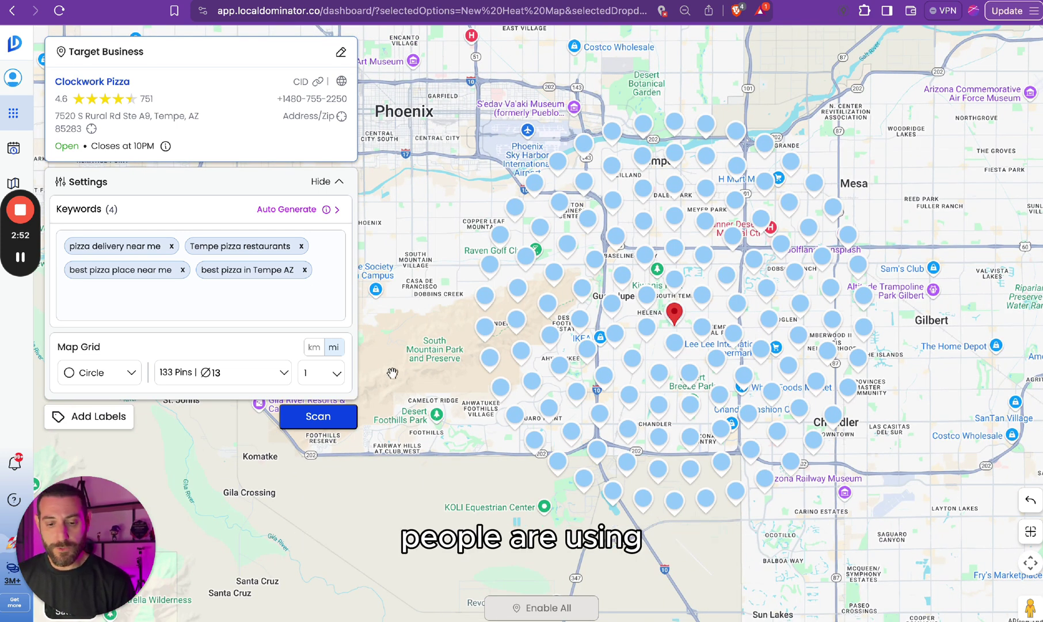
pyautogui.click(335, 374)
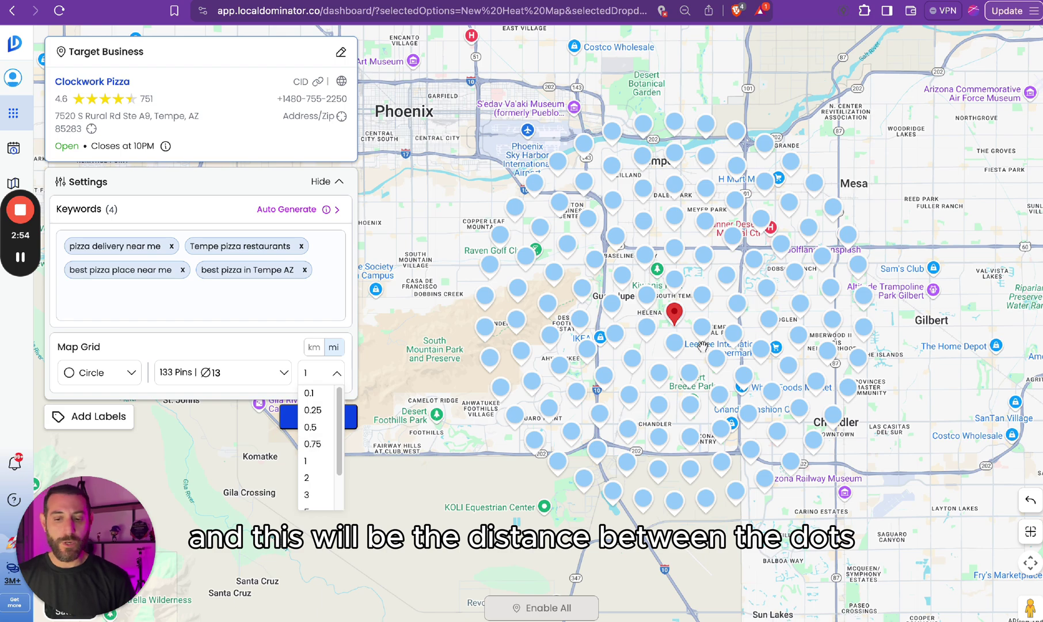
pyautogui.scroll(2, 695, 273)
pyautogui.scroll(2, 665, 357)
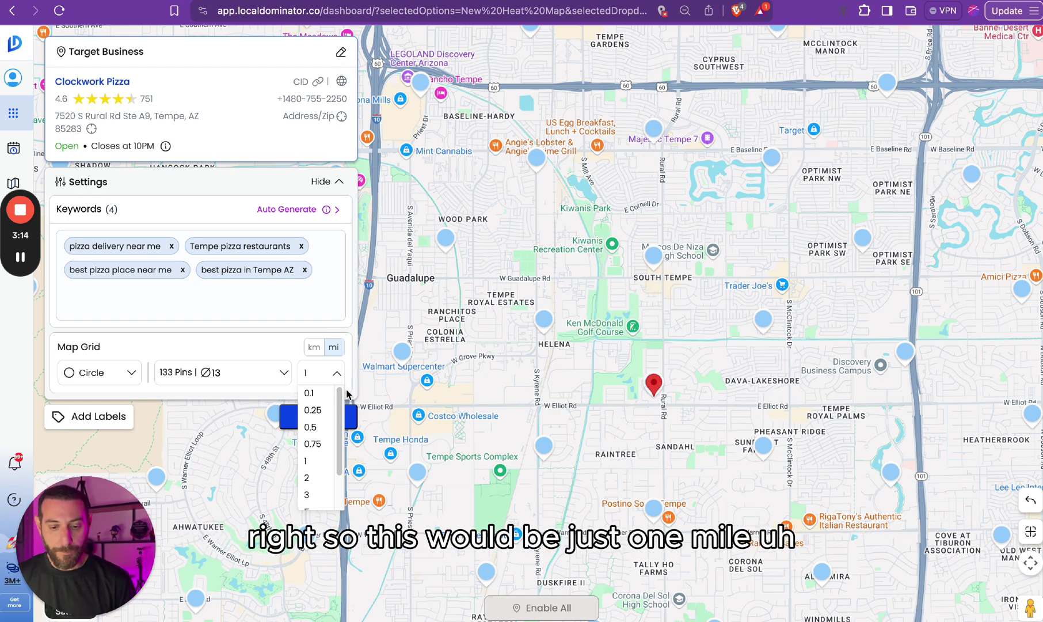
pyautogui.click(308, 477)
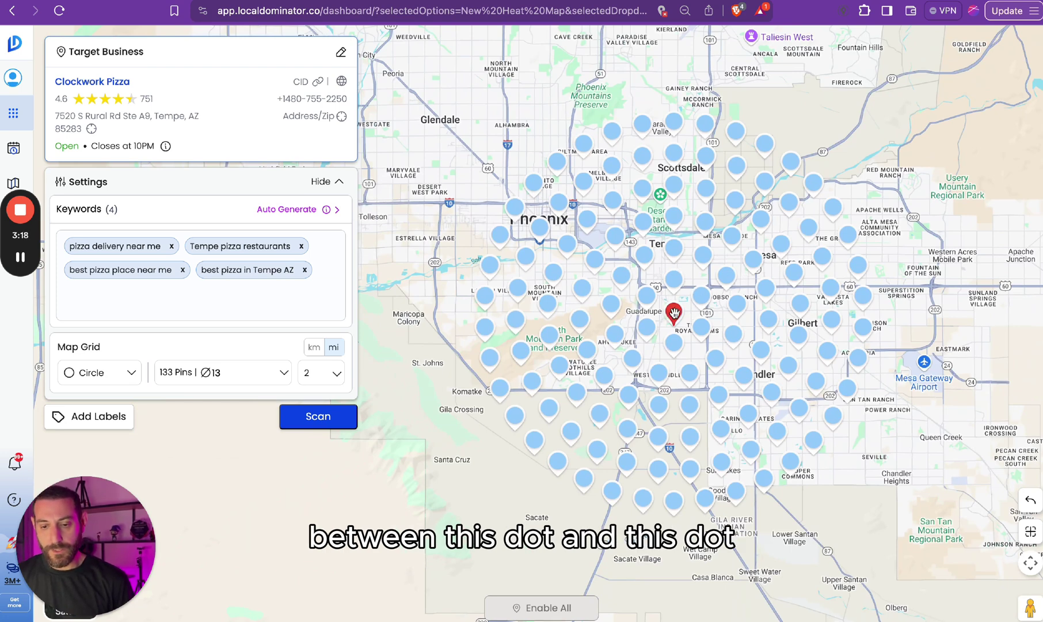
pyautogui.click(311, 377)
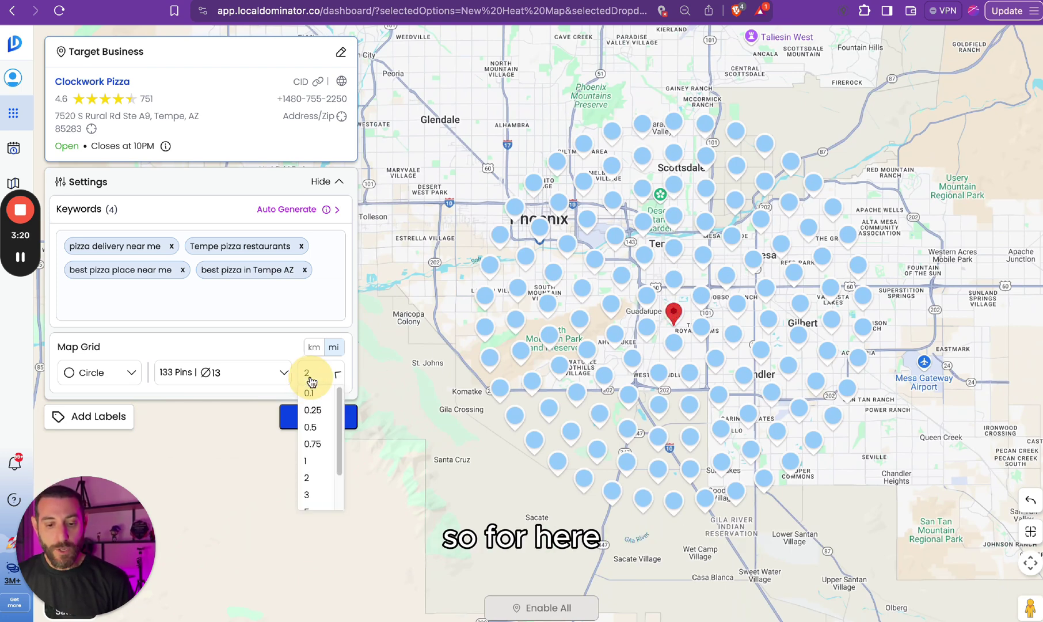
pyautogui.click(316, 460)
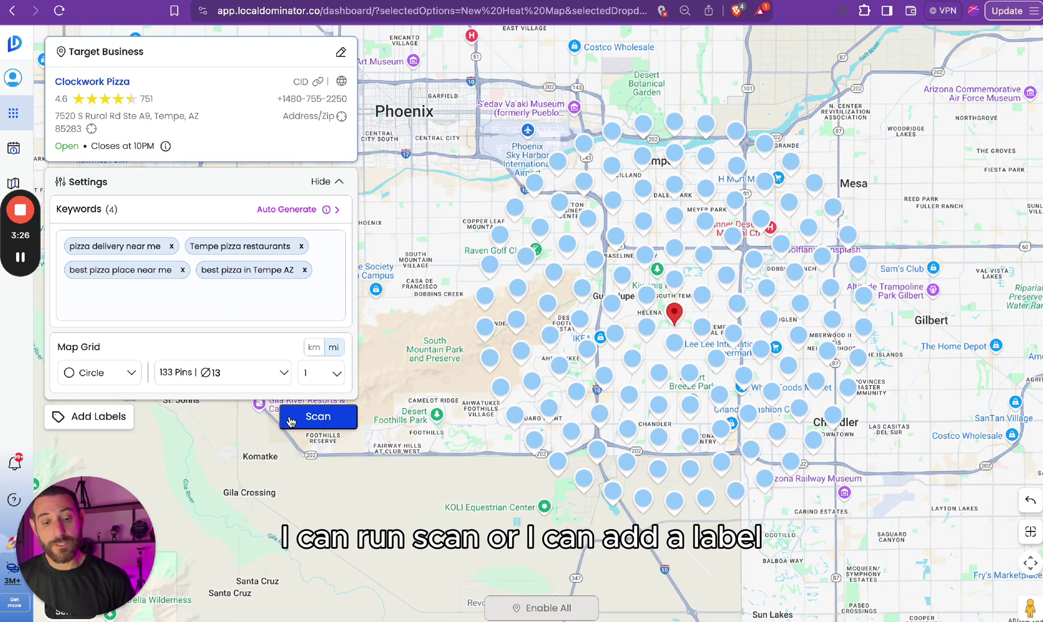
# - Attach a new 'Prospect' label, submit the heat map scan, and go to History
pyautogui.click(115, 423)
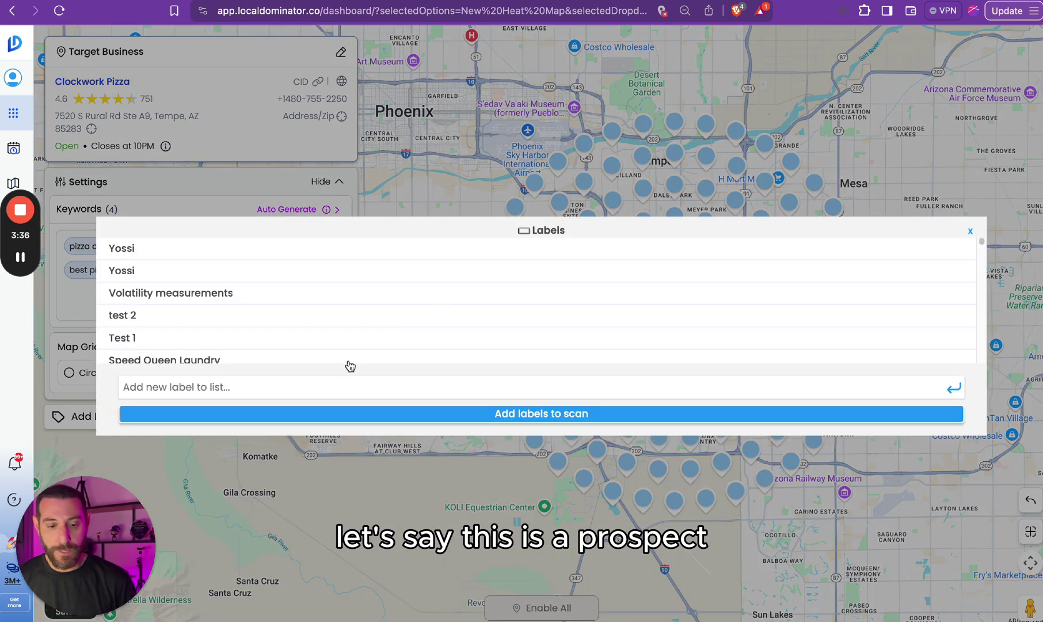
pyautogui.click(310, 384)
pyautogui.write('Pro')
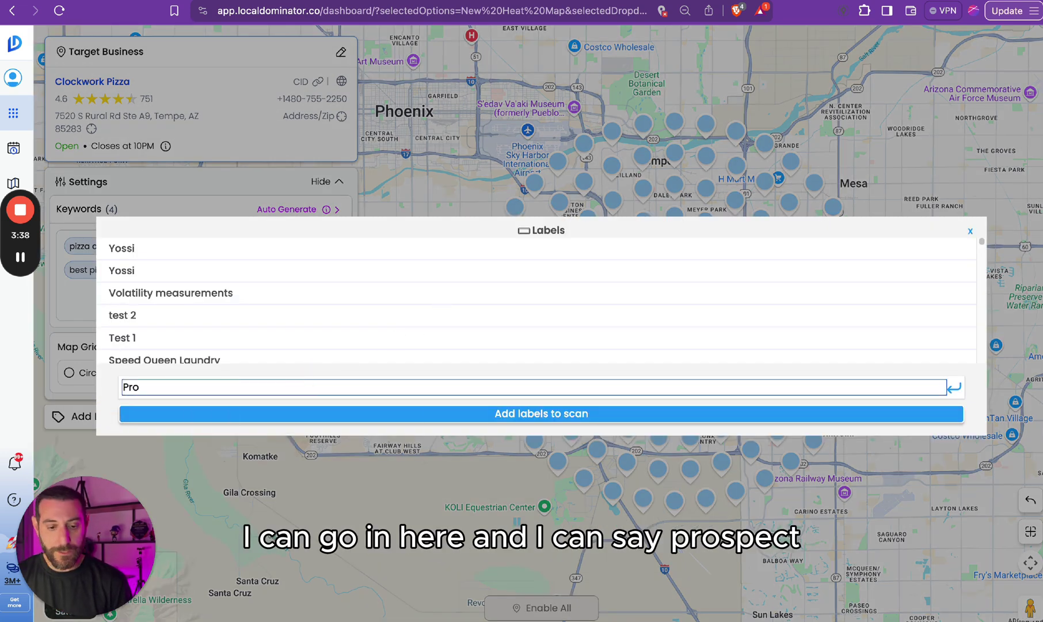
pyautogui.write('spect')
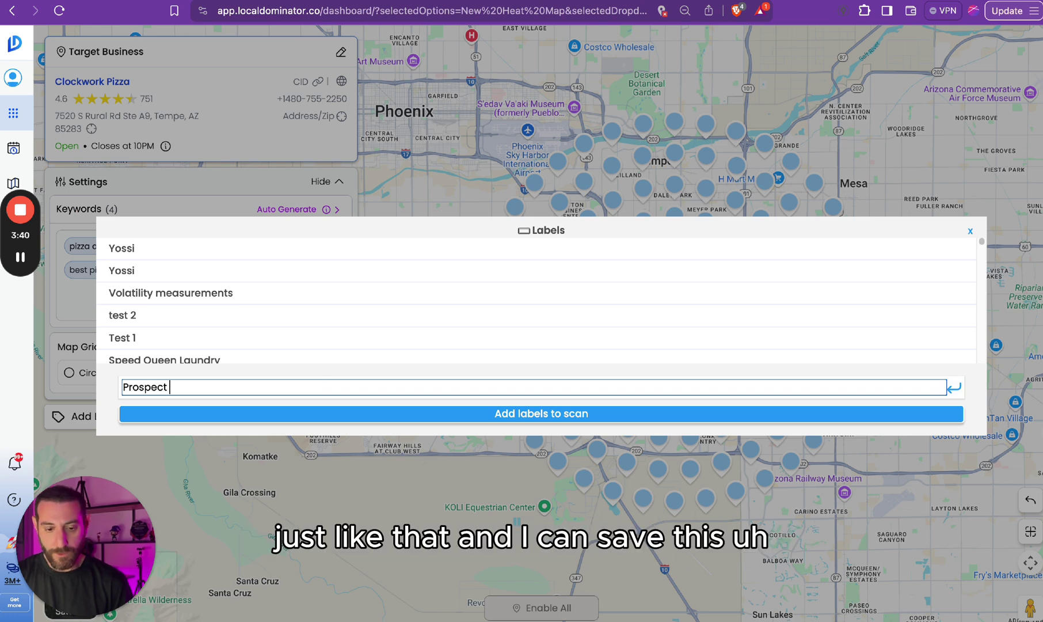
pyautogui.click(428, 418)
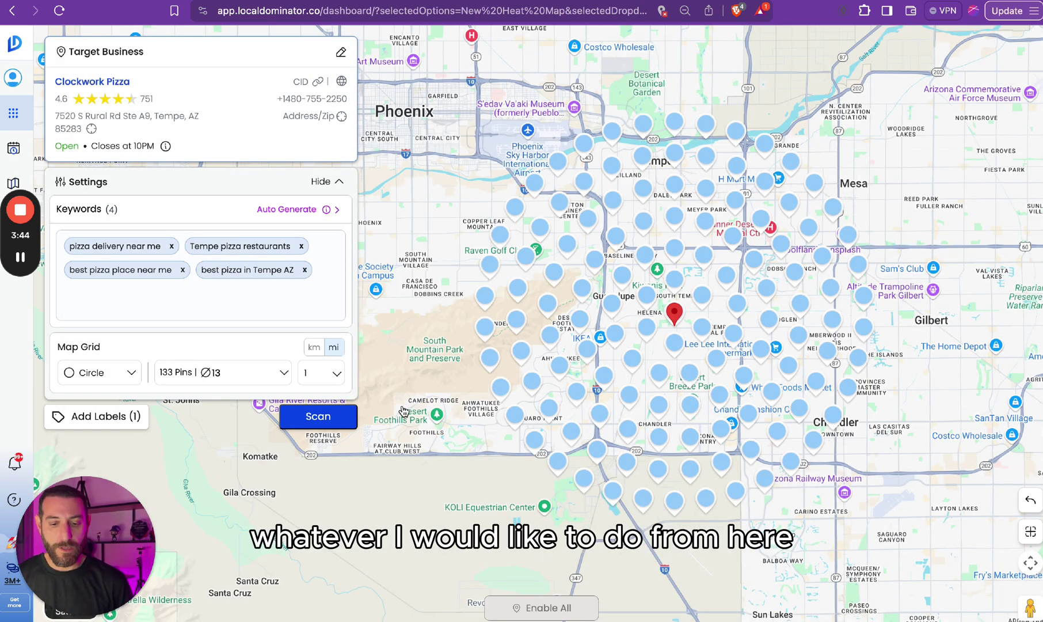
pyautogui.click(319, 421)
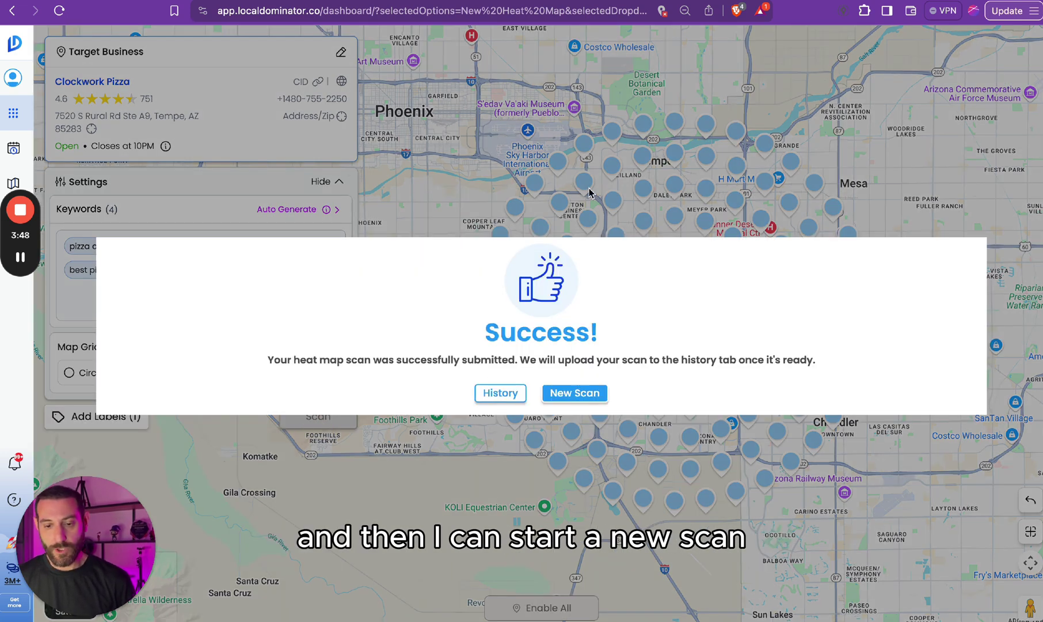
pyautogui.click(495, 397)
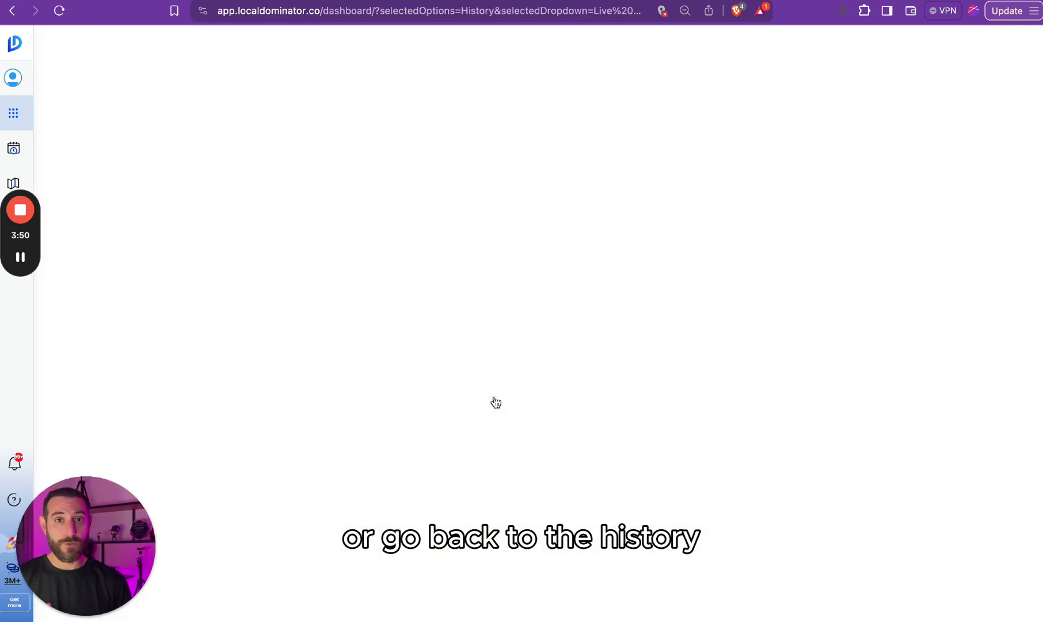